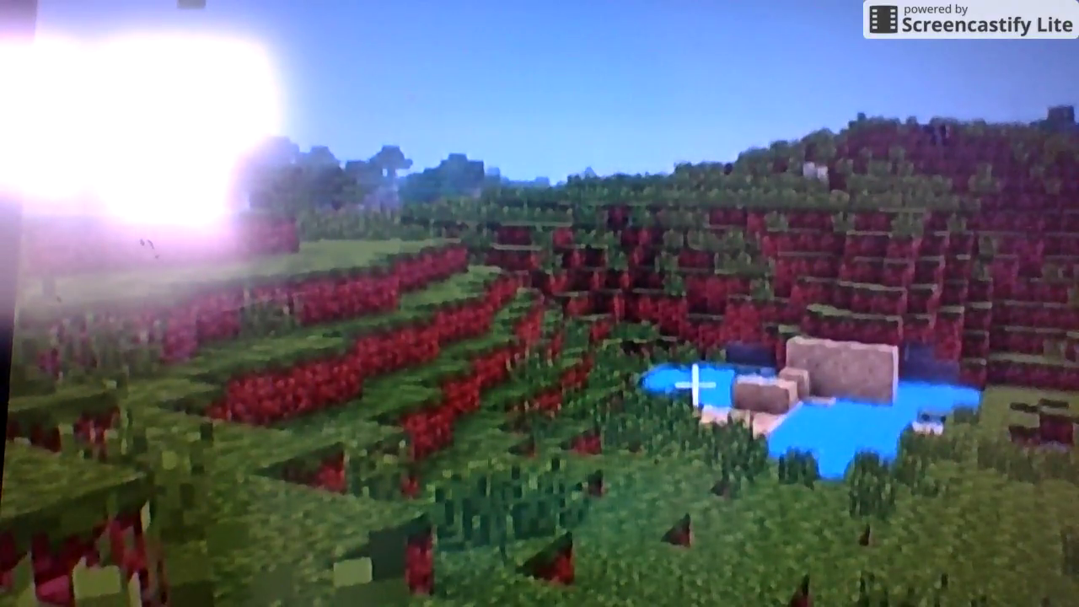
Step: Switch to third-person view to see the green-clad player standing in the wheat field
key("F5")
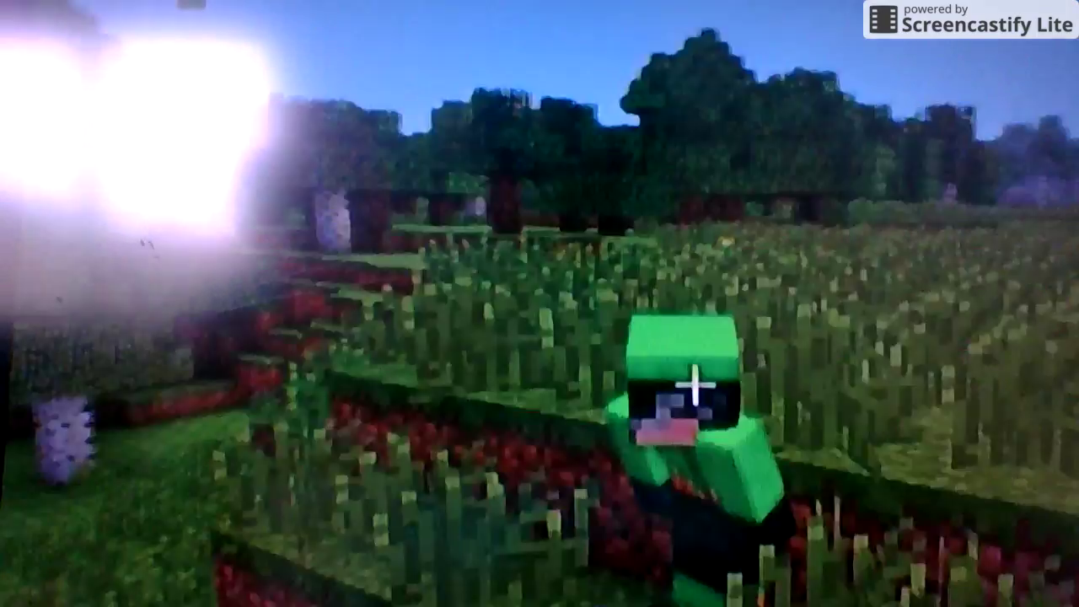